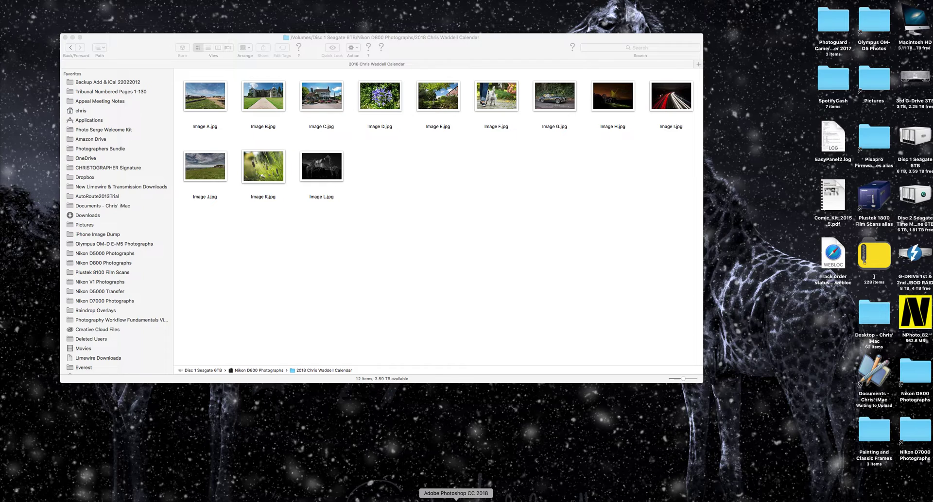
Bring up Photoshop's Contact Sheet II dialog for the calendar photos folder
click(455, 500)
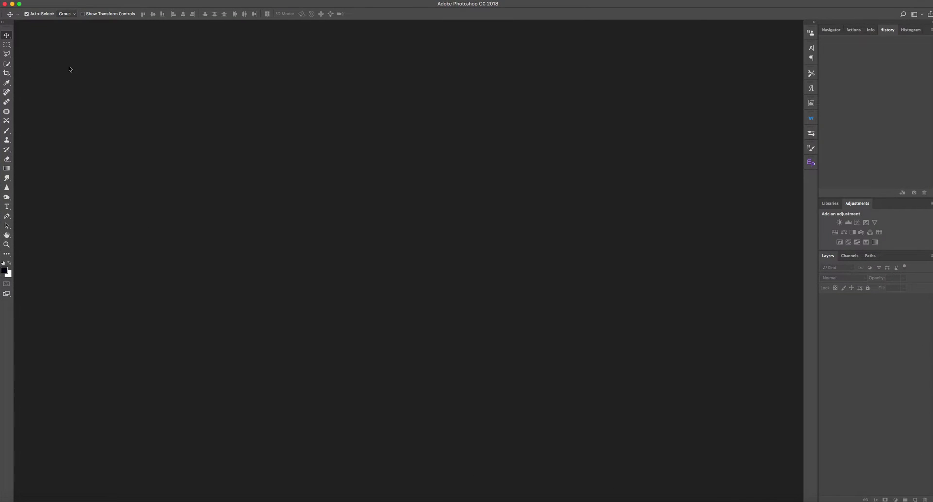
click(68, 0)
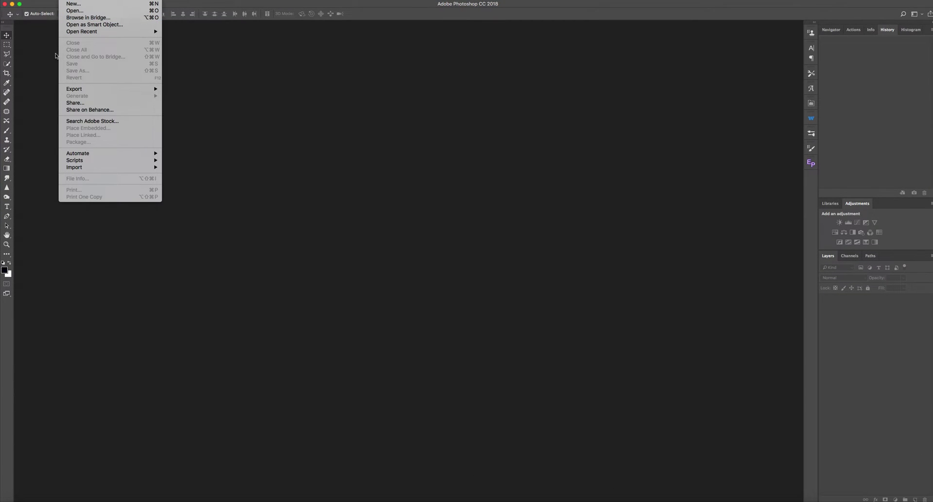
mouse_move(88, 158)
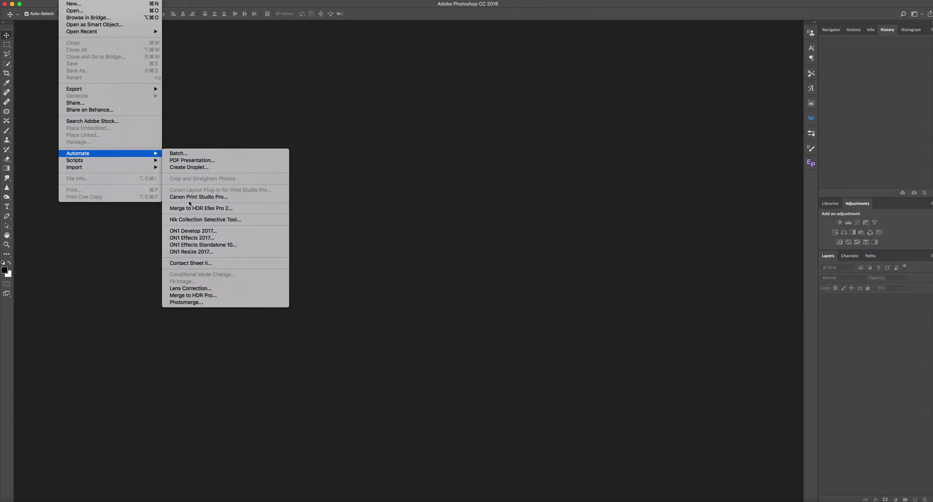
click(188, 263)
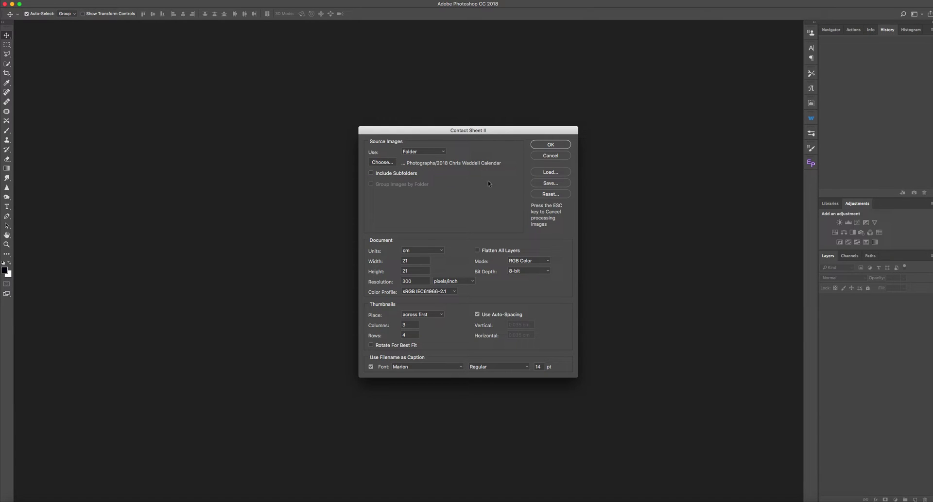
Build the contact sheet of Image A.jpg to Image L.jpg in a captioned 3×4 grid
click(552, 146)
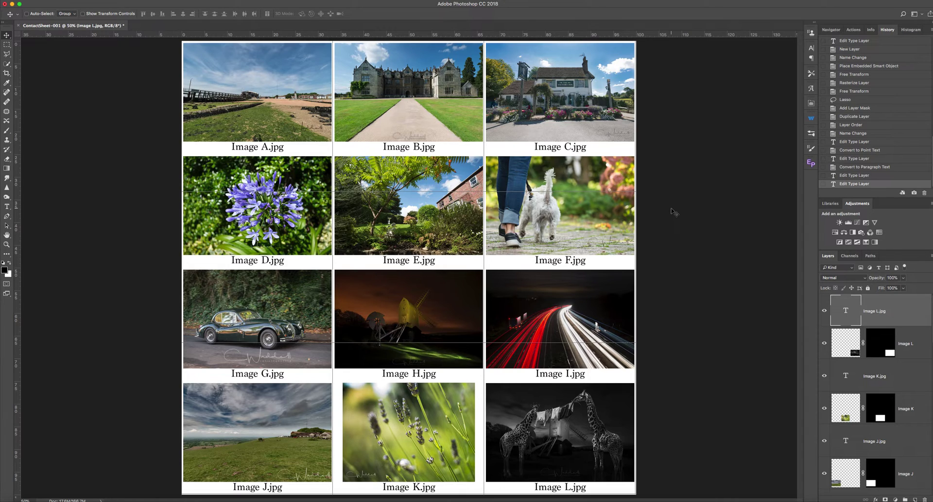
Hide the guides and deselect all layers in ContactSheet-001
key(super+semicolon)
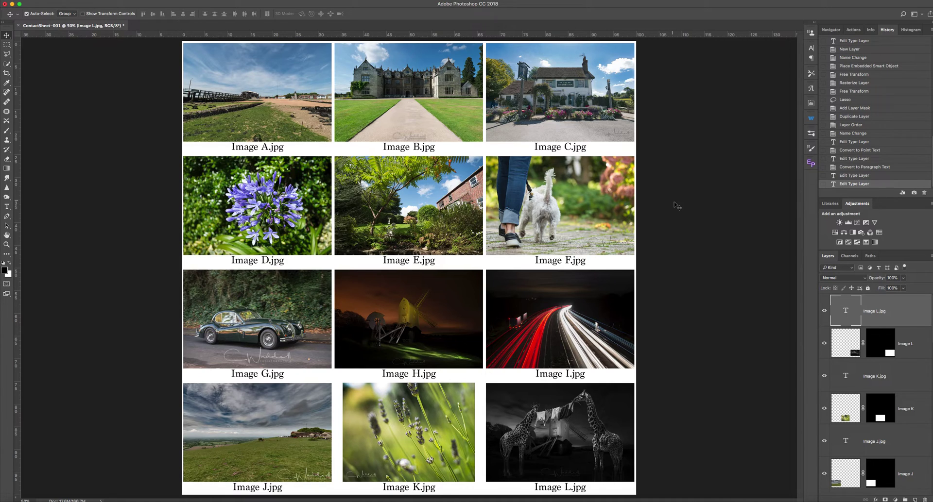
click(157, 51)
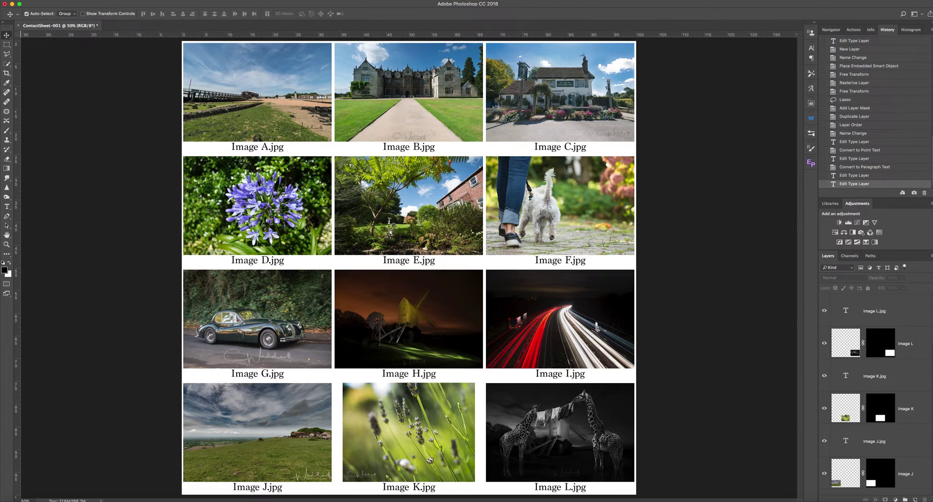
Extend the Background canvas to 29.7 cm height in centimetres, anchored top-centre
scroll(874, 389, down, 15)
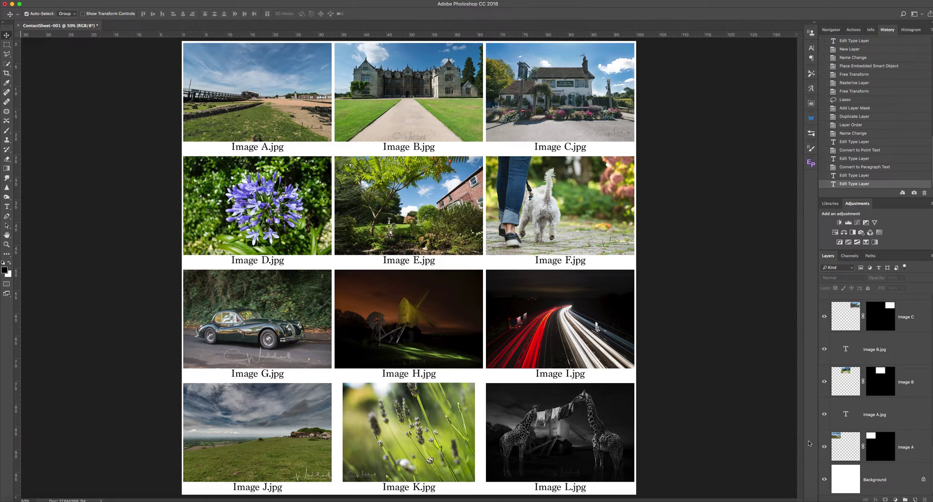
click(870, 480)
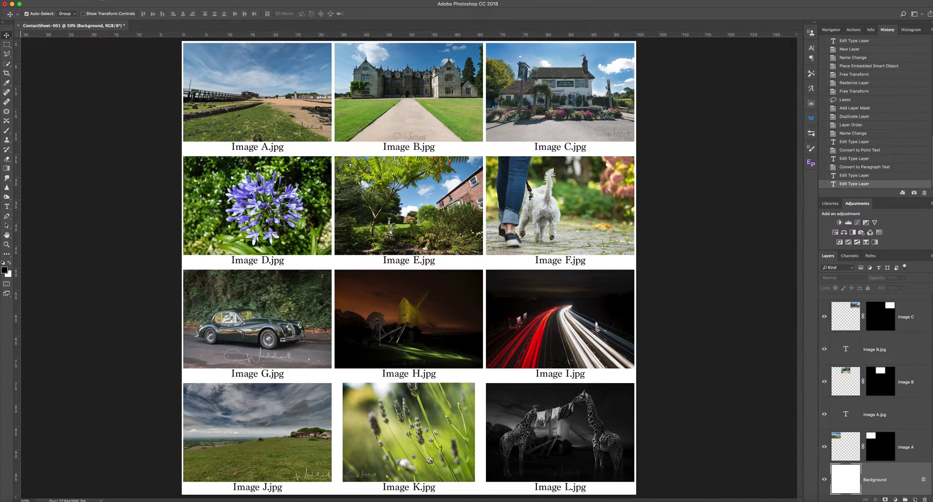
click(100, 0)
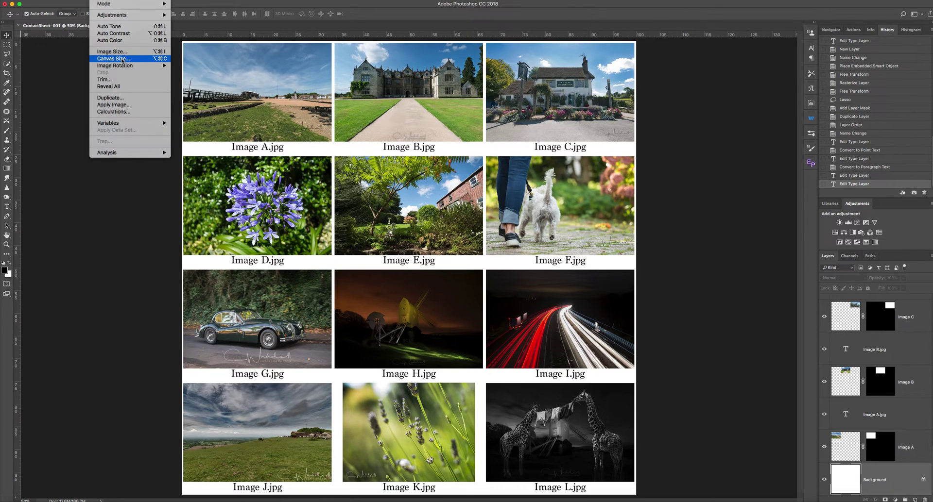
click(122, 59)
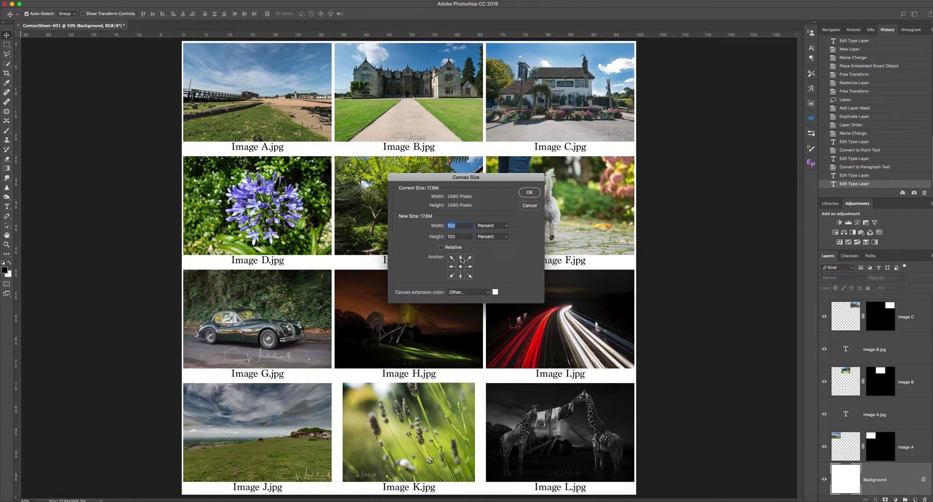
click(461, 259)
click(508, 226)
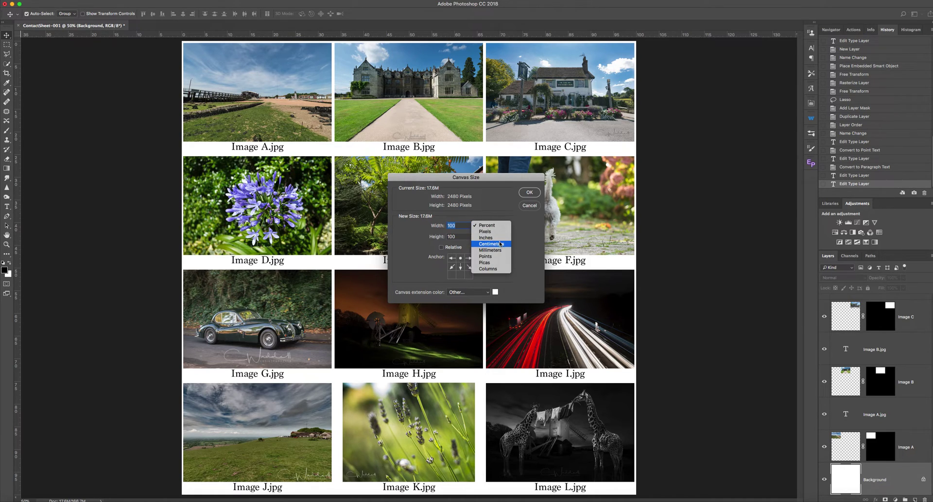
click(500, 245)
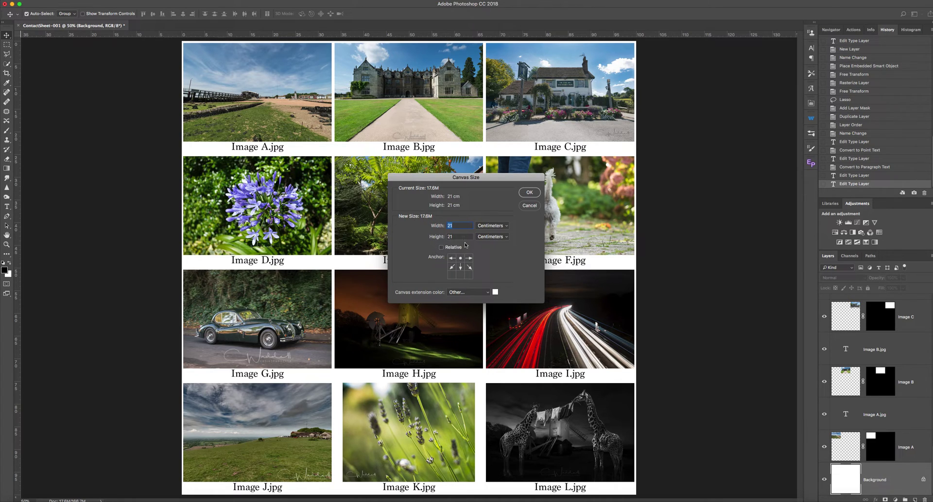
drag(454, 237, 430, 235)
text(29.7)
click(530, 193)
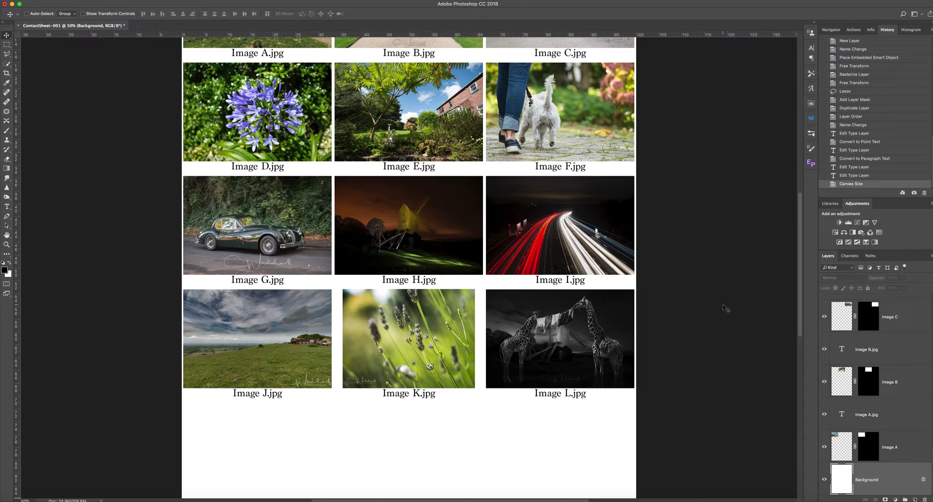
Fit the A4 page on screen and scroll to review it and the Layers panel
key(super+0)
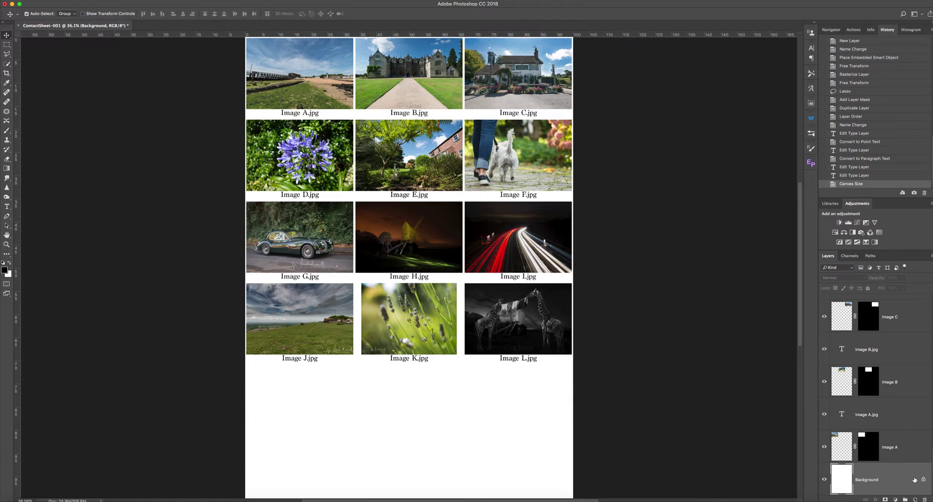
scroll(914, 480, up, 10)
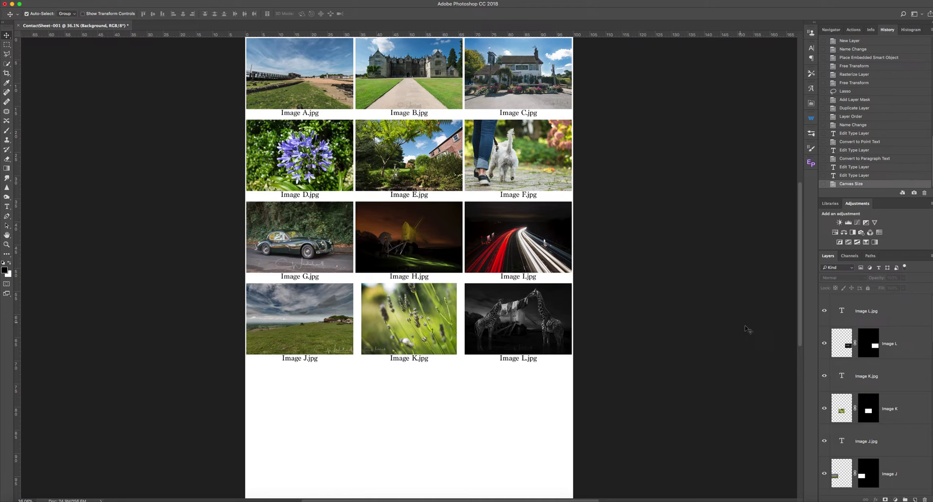
scroll(749, 331, down, 5)
scroll(749, 331, down, 5)
scroll(749, 331, up, 8)
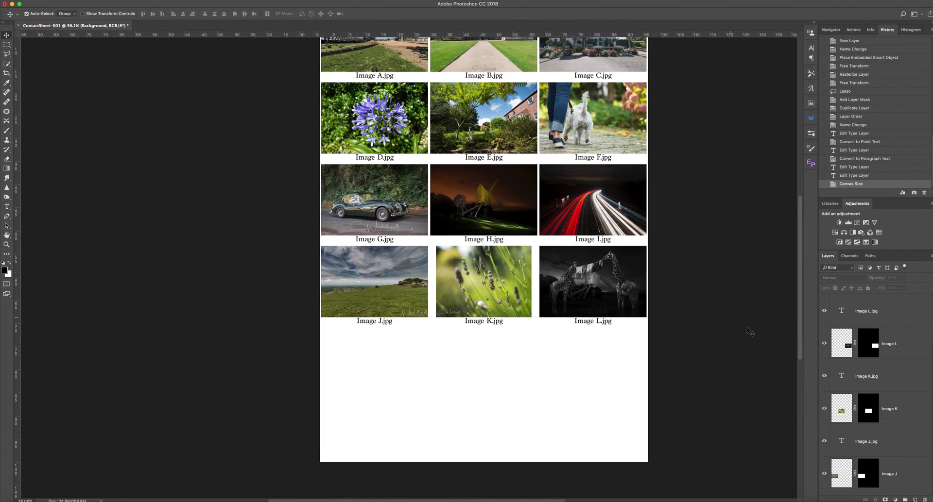
scroll(749, 332, right, 2)
scroll(898, 422, down, 10)
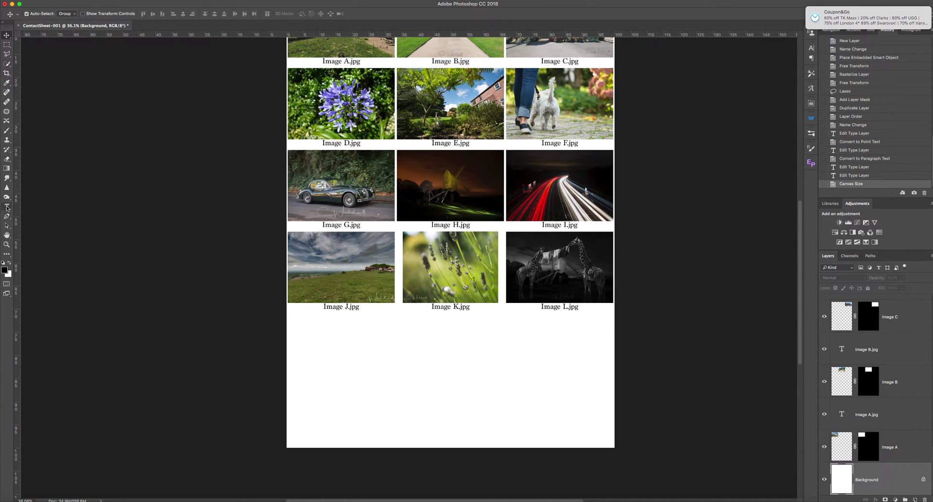
Choose the Type tool at 18 pt and add a vertical guide at the photos' left edge
click(6, 207)
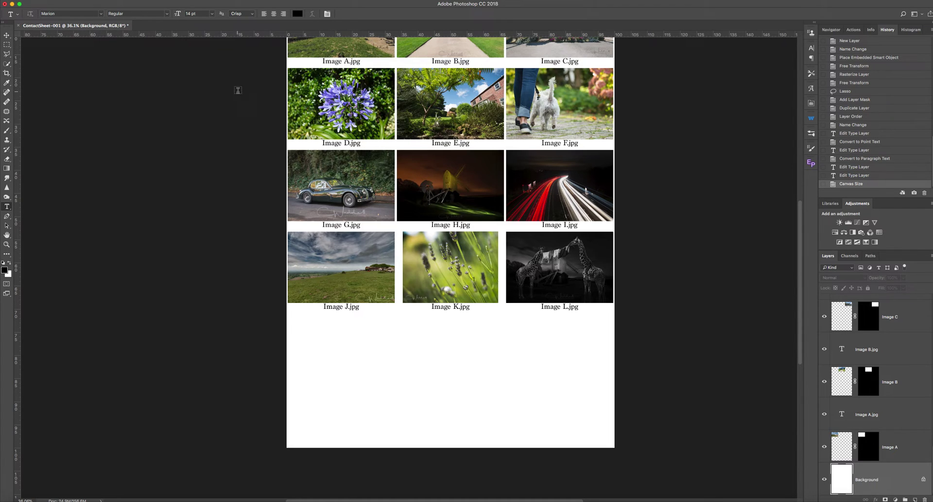
click(212, 15)
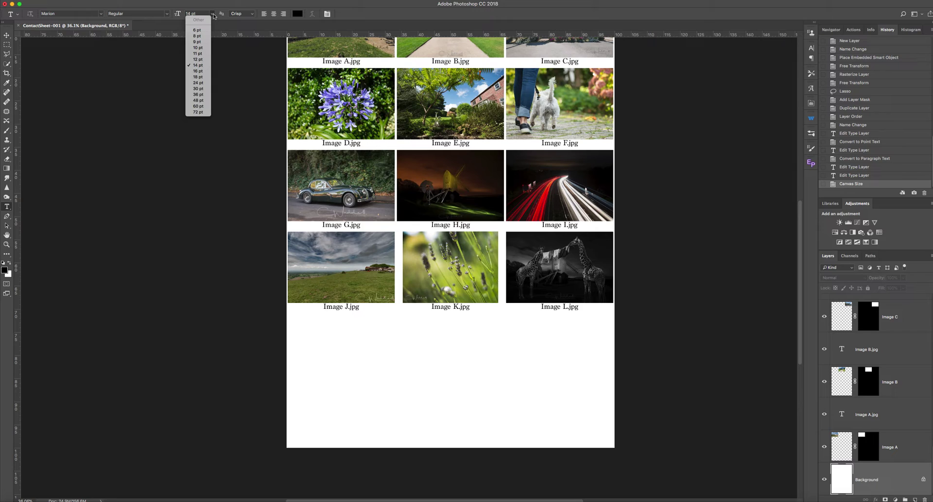
click(204, 77)
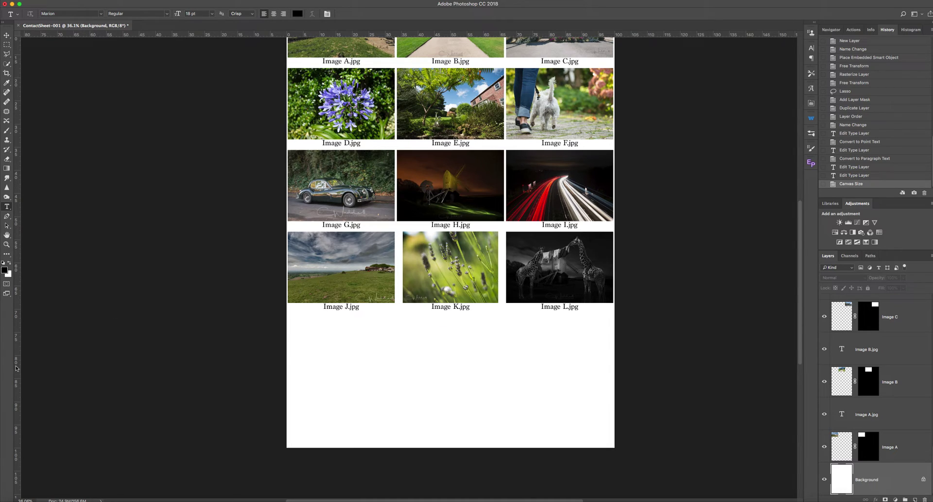
drag(17, 402, 302, 406)
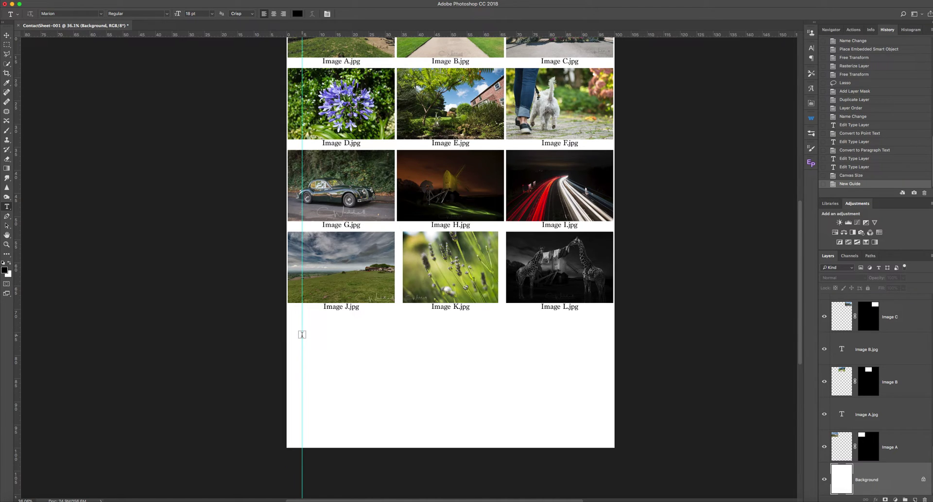
Type 'Mary had a little lame ....' below the grid and align it on the guide
click(303, 335)
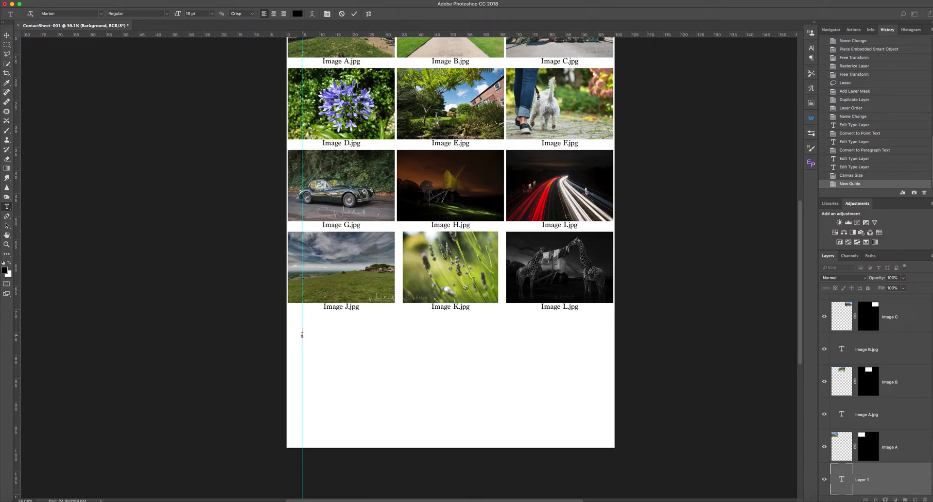
text(Mary had a little lame )
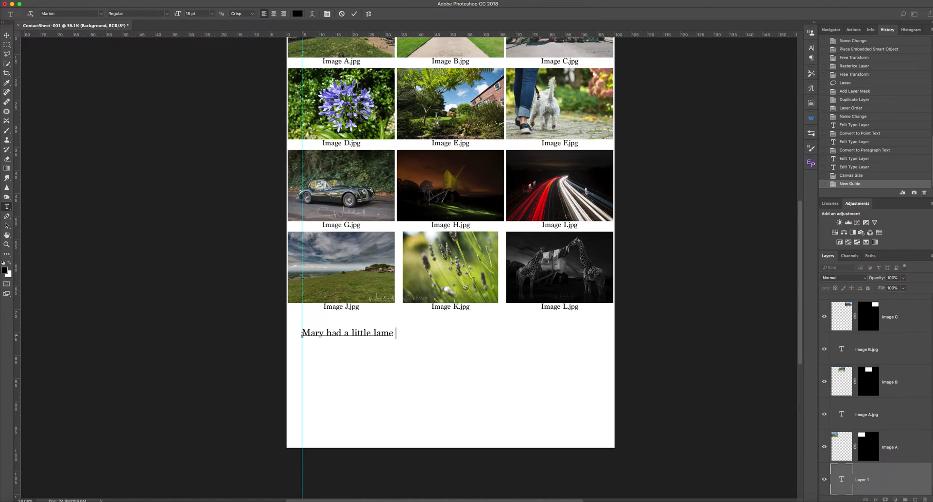
text(....)
key(BackSpace)
drag(408, 333, 324, 324)
text(.)
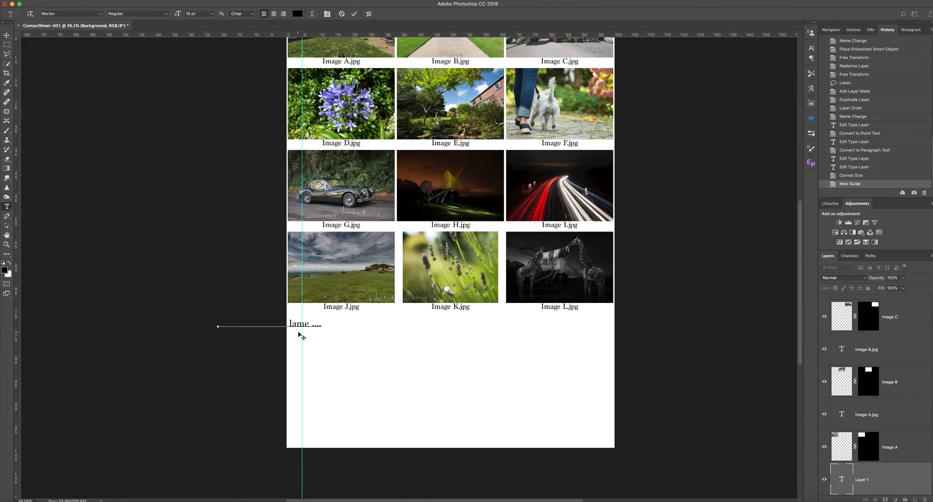
click(6, 35)
drag(309, 327, 391, 338)
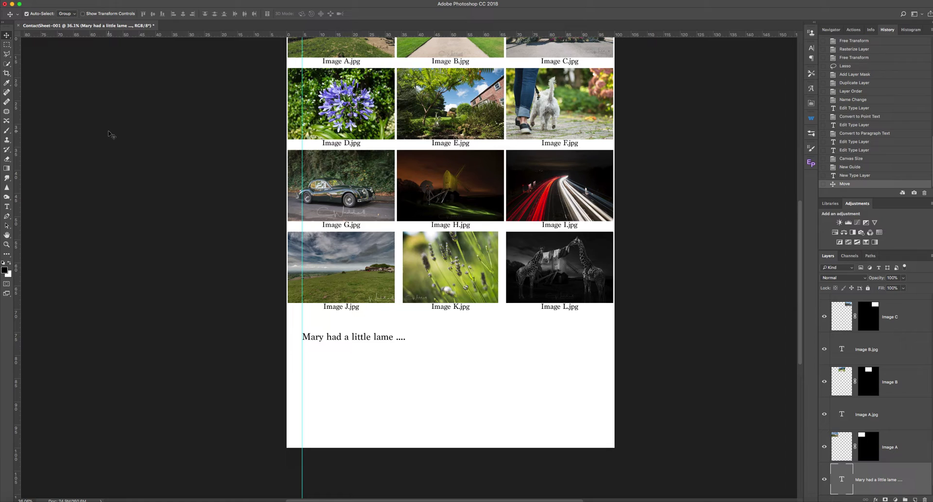
click(8, 208)
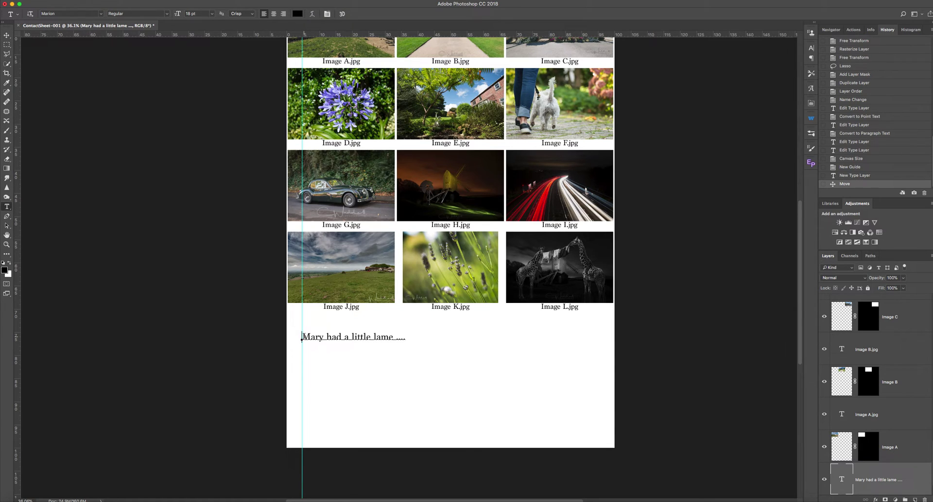
Paste the sentence three times per line across two lines, undoing a stray Image G.jpg paste
drag(302, 337, 414, 337)
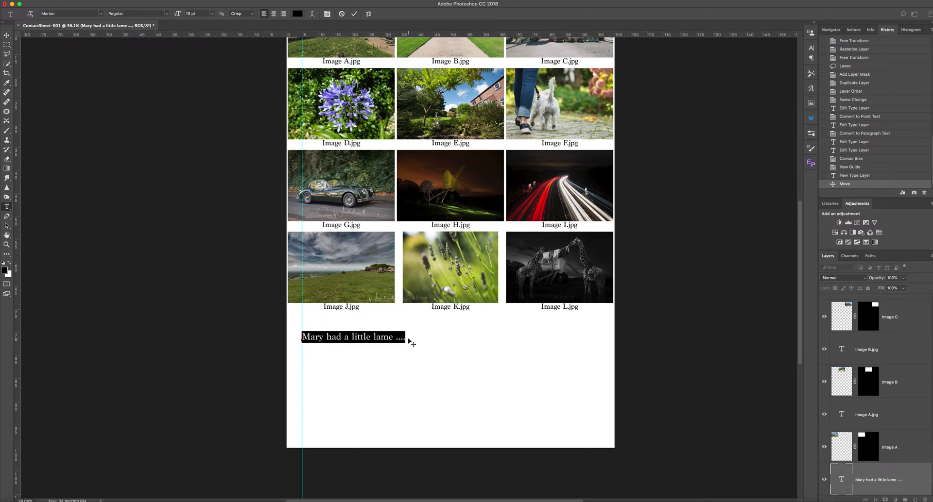
click(408, 340)
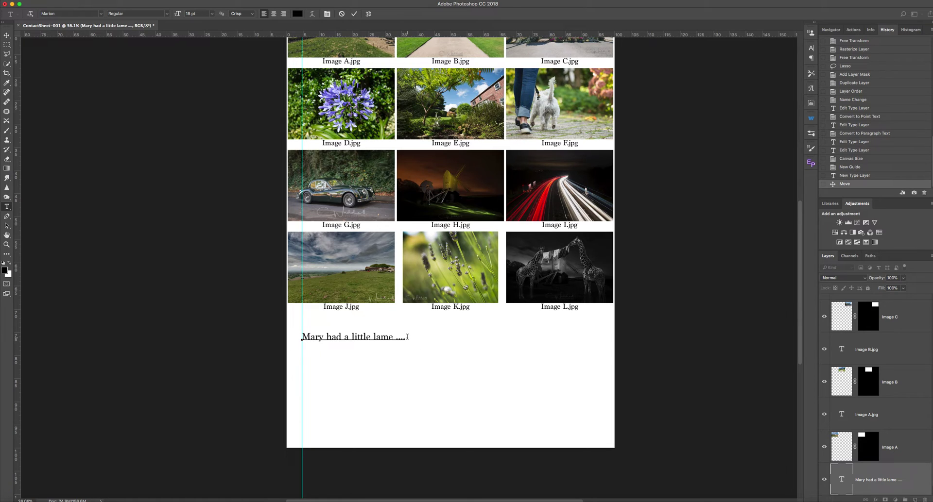
text(Image G.jpg)
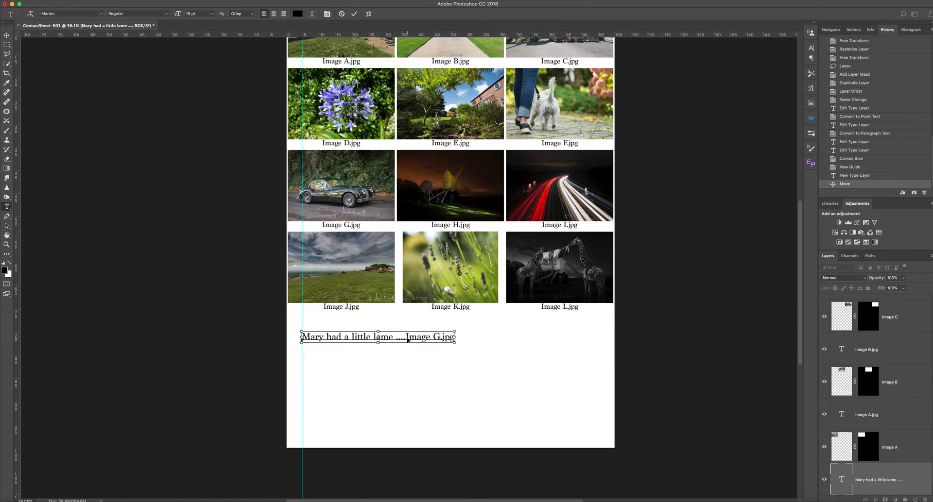
key(super+z)
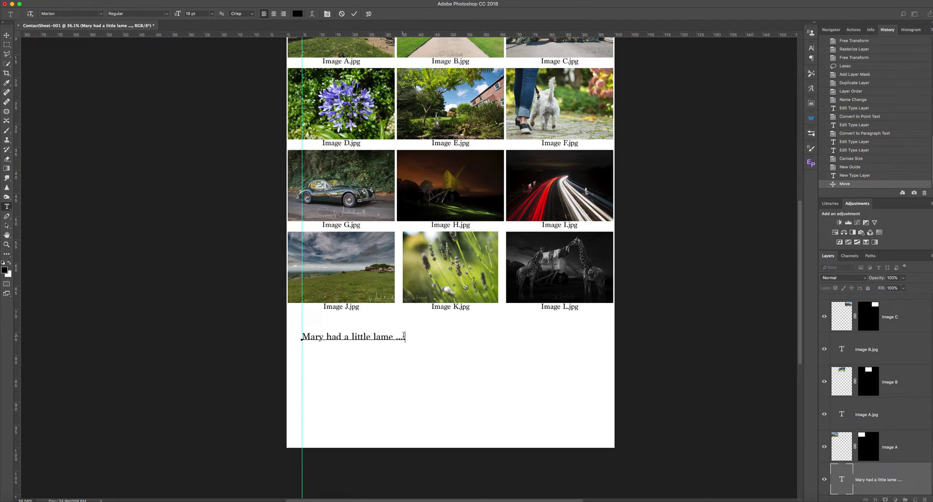
drag(406, 337, 273, 324)
key(ctrl+c)
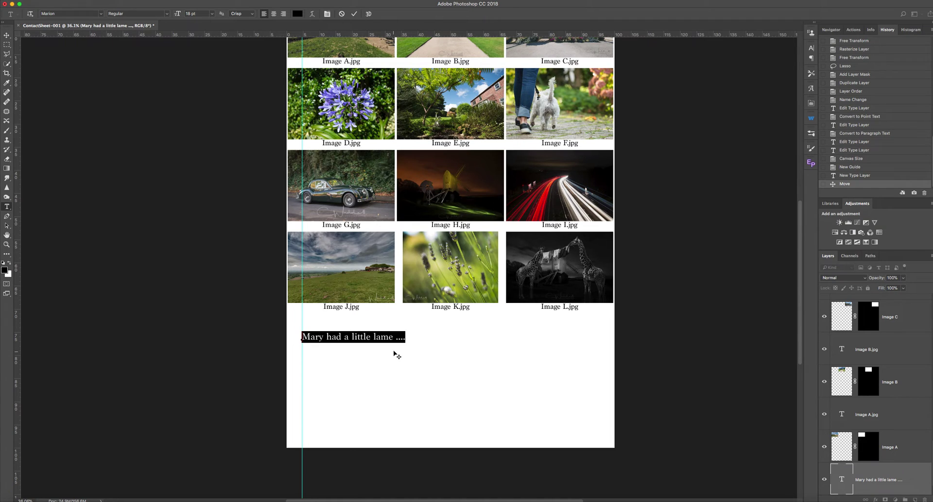
click(407, 342)
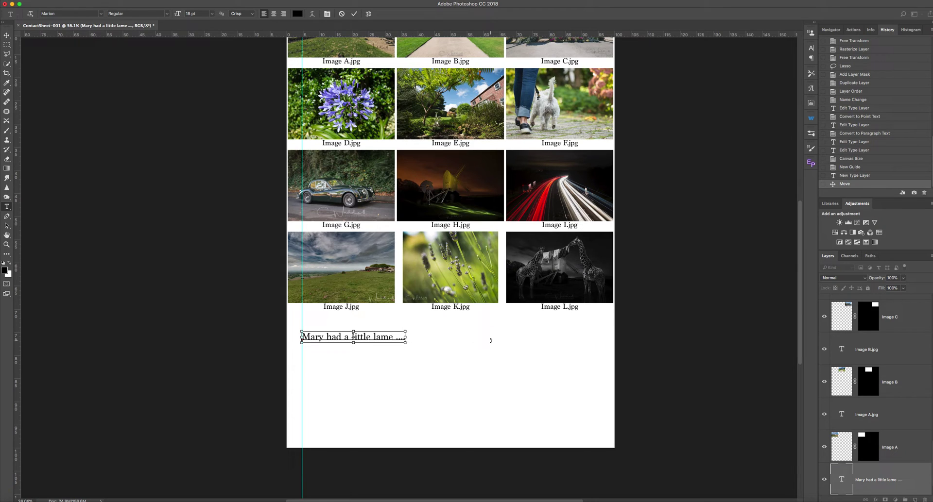
key(ctrl+v)
key(ctrl+v)
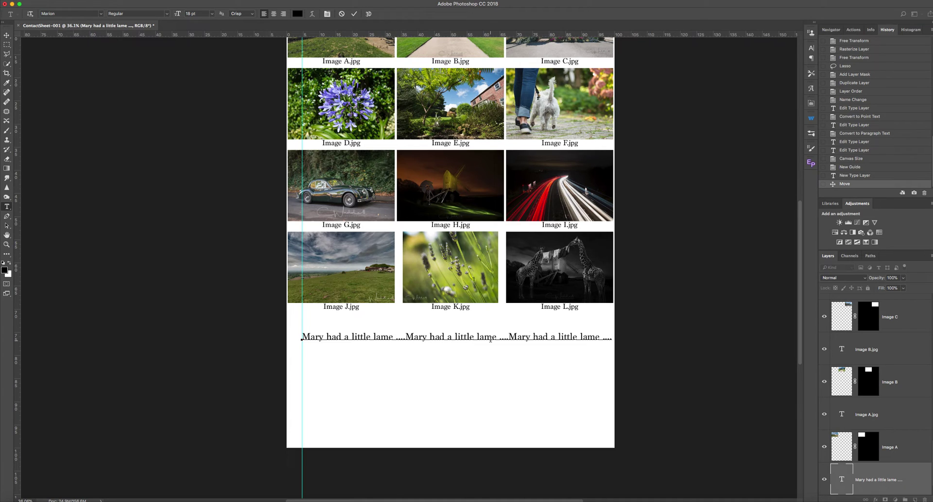
key(super)
key(super+v)
key(super+v)
key(super+v)
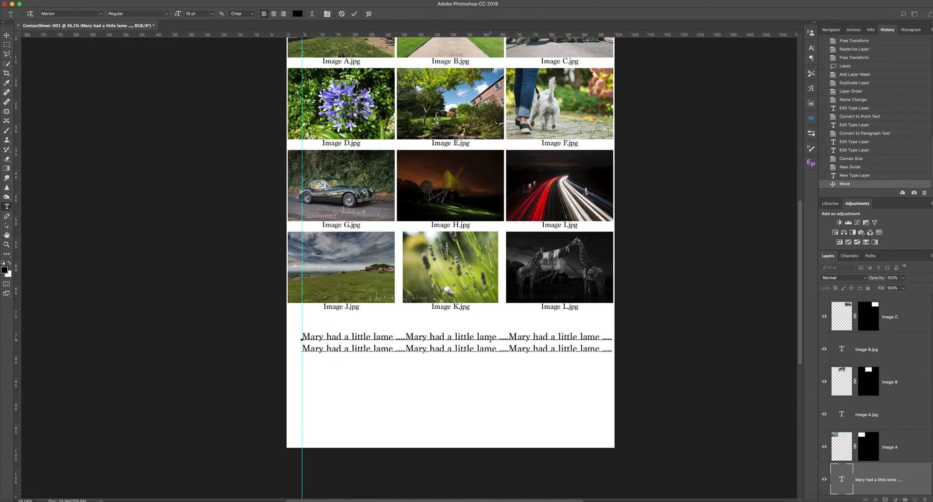
key(Return)
scroll(215, 289, up, 5)
scroll(215, 289, down, 3)
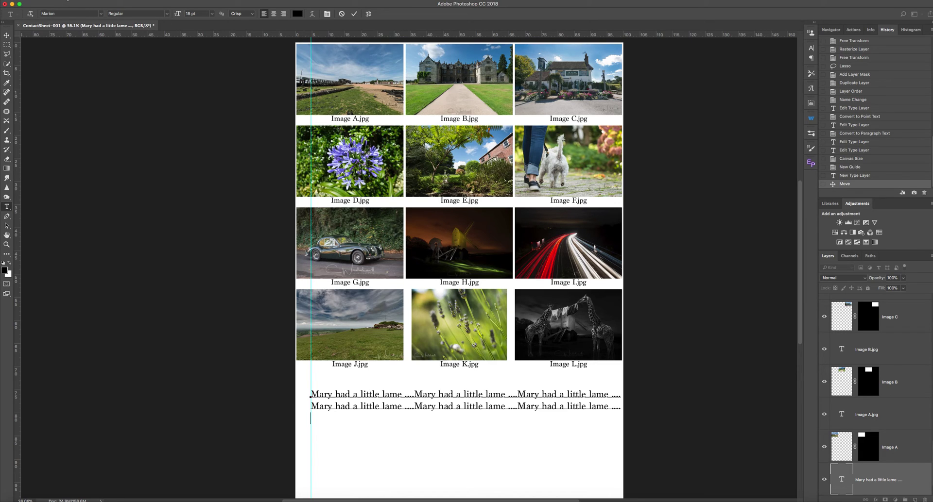
Commit the text and open Export As, previewing a 2480 × 3508 px JPG at 100% quality
click(68, 0)
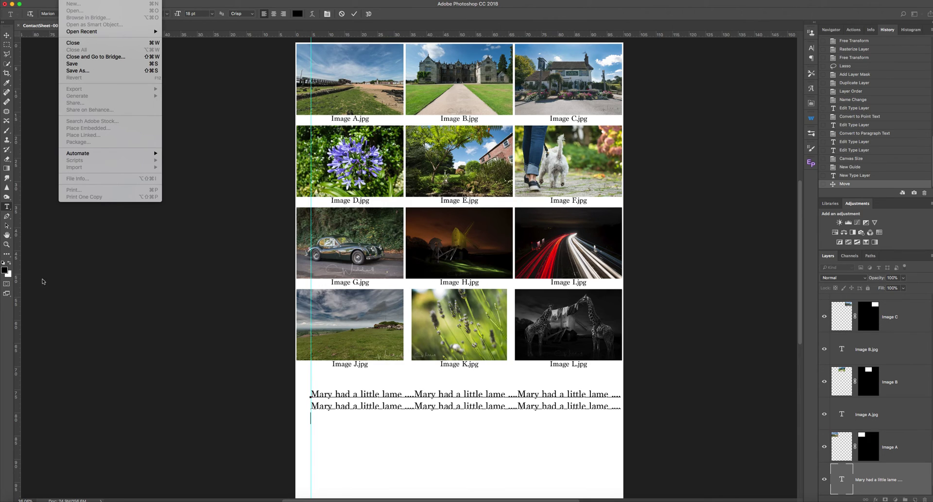
click(97, 323)
scroll(890, 478, up, 10)
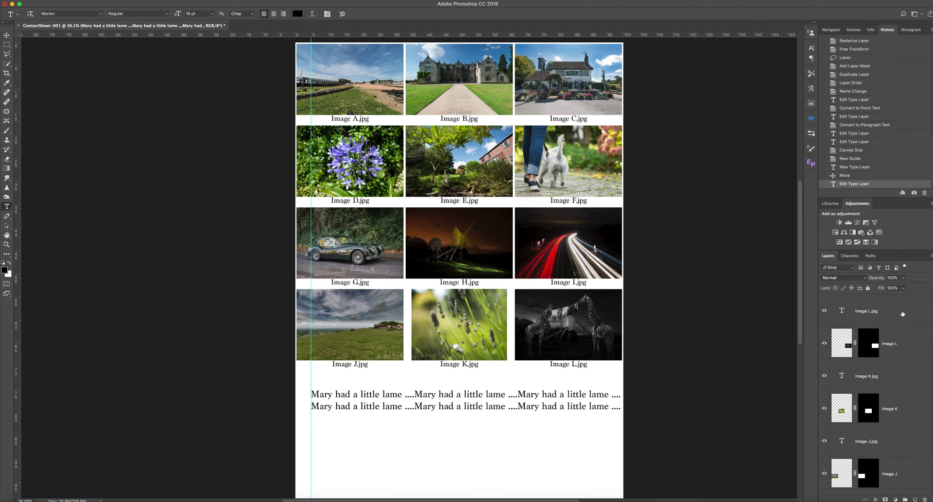
click(68, 1)
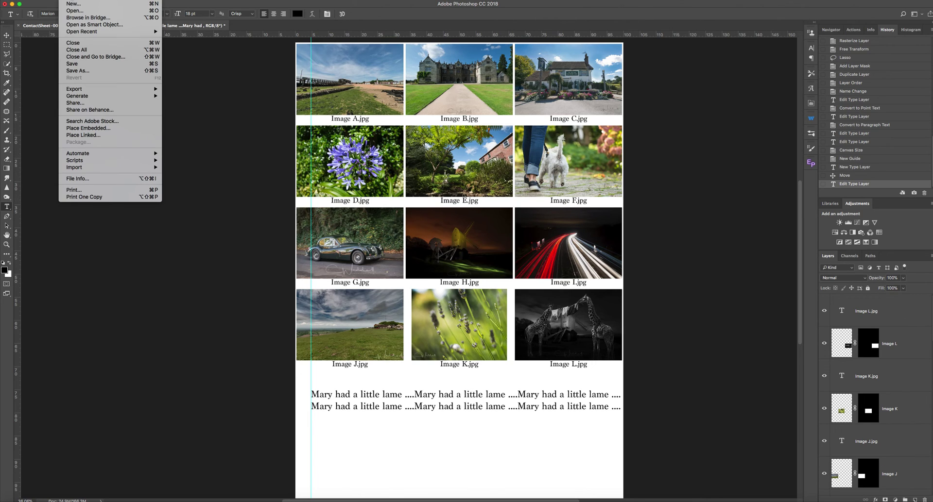
mouse_move(82, 91)
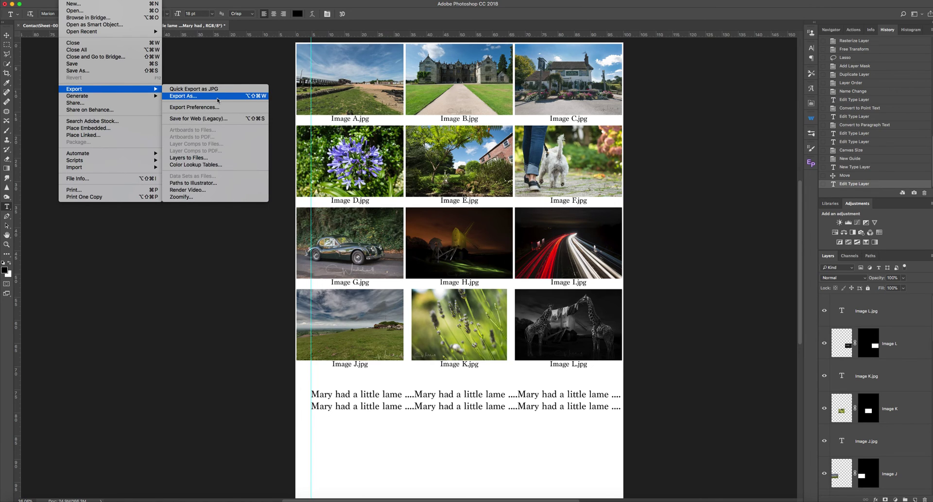
click(216, 99)
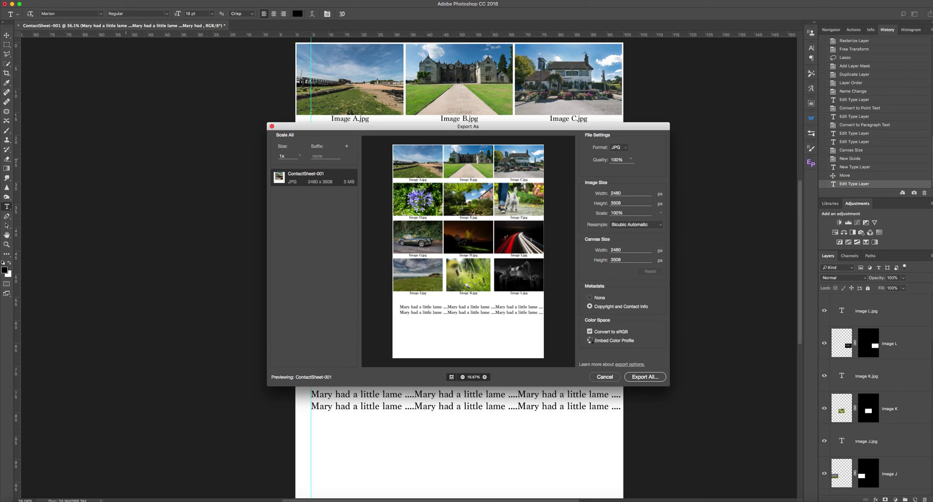
Embed the colour profile and save ContactSheet-001.jpg into the Nikon D800 Photographs calendar folder
click(589, 341)
click(646, 377)
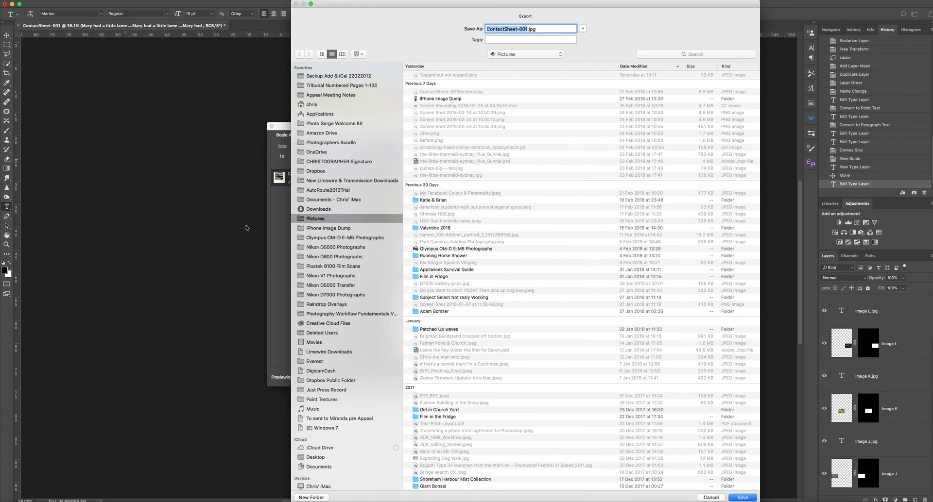
click(353, 257)
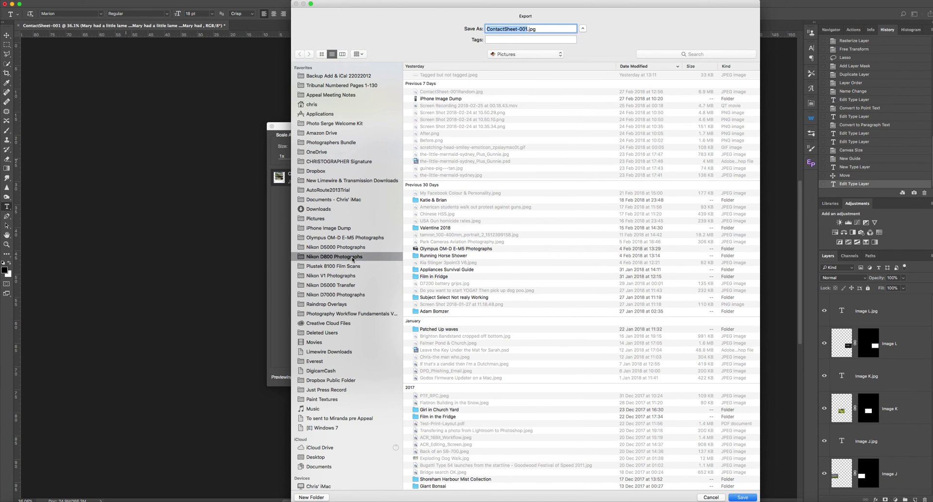
double_click(457, 75)
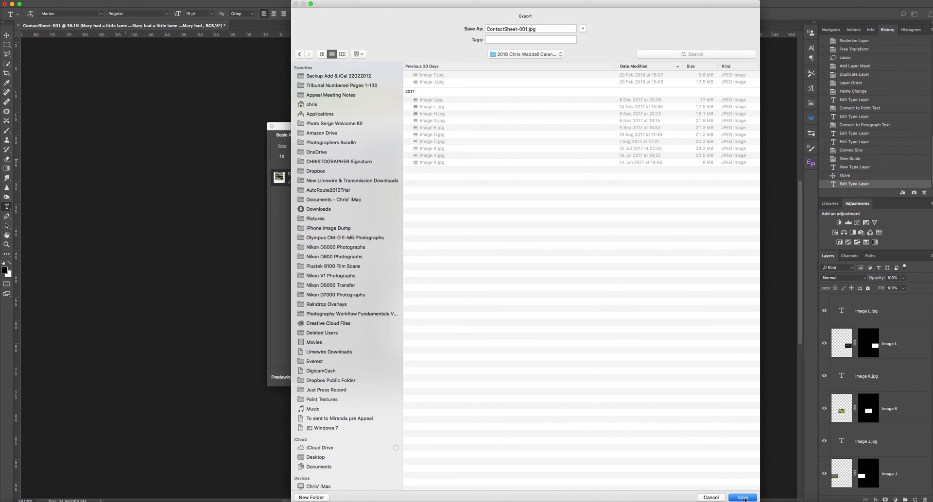
click(743, 498)
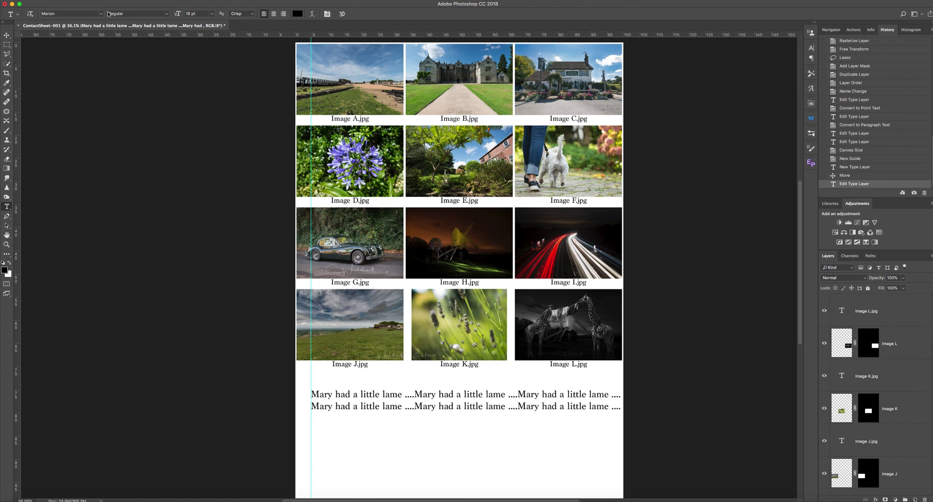
Save the contact sheet in Photoshop format as ContactSheet-001.psd in the 2018 calendar photos folder
click(68, 1)
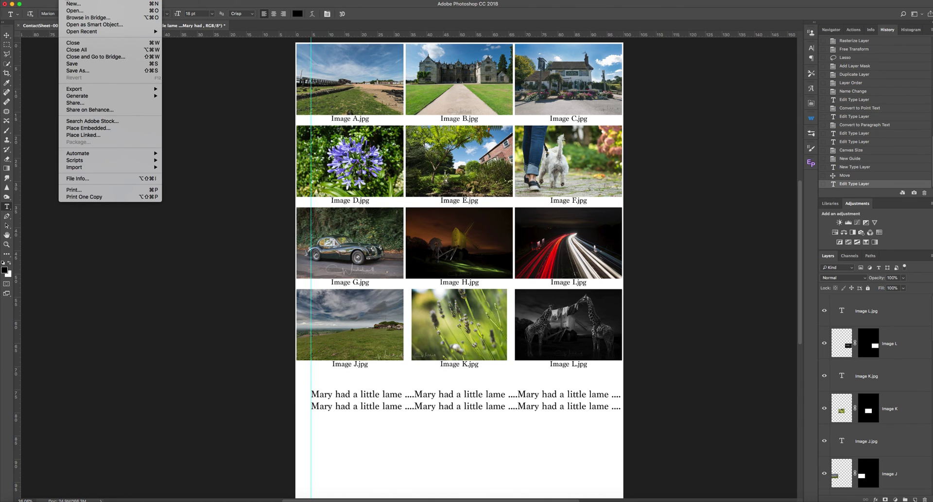
click(78, 71)
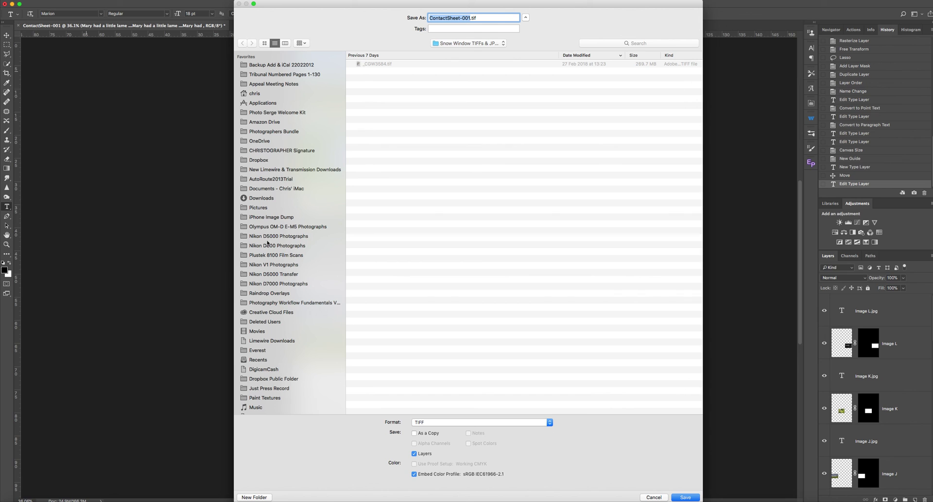
click(271, 246)
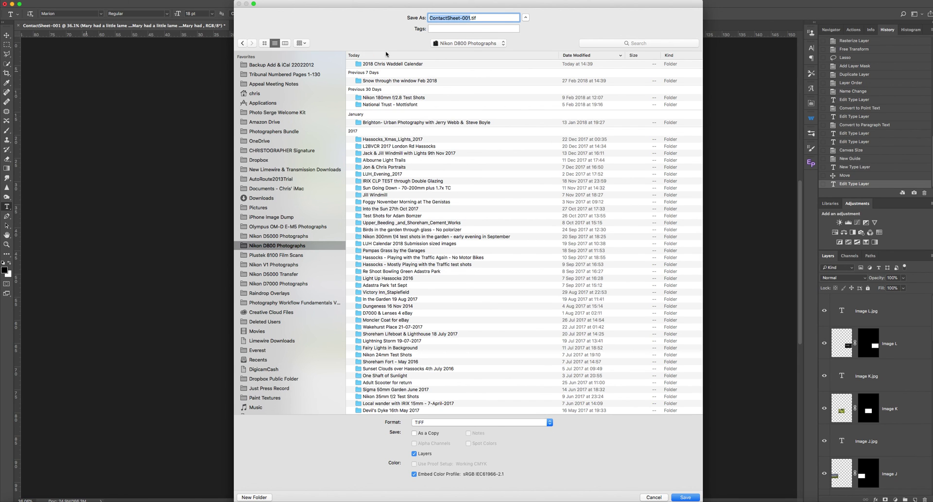
double_click(393, 65)
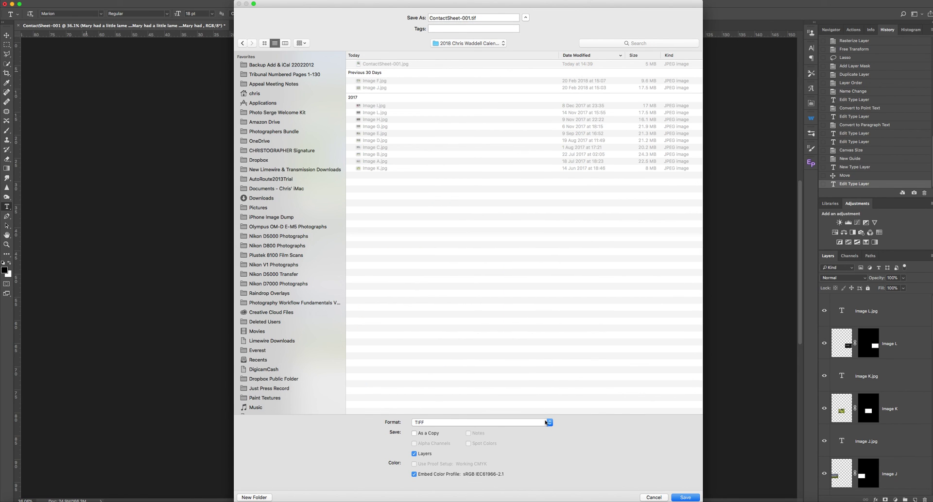
click(550, 423)
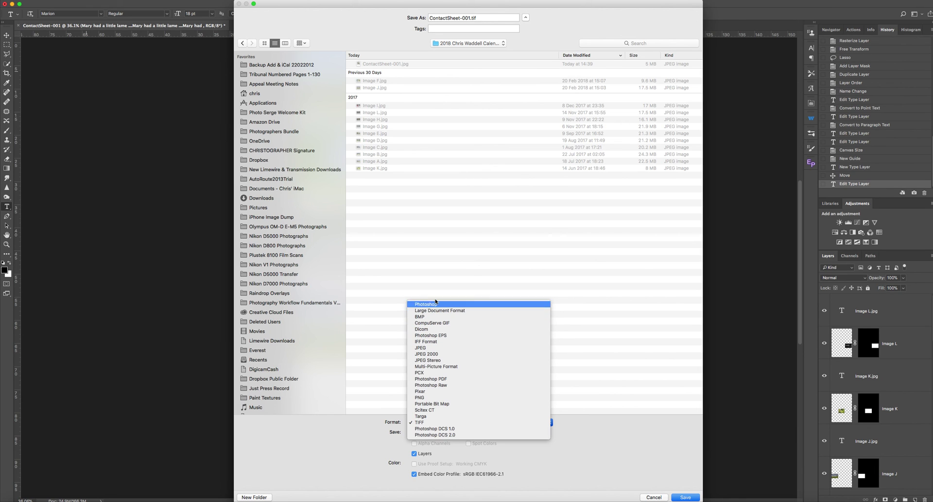
click(463, 304)
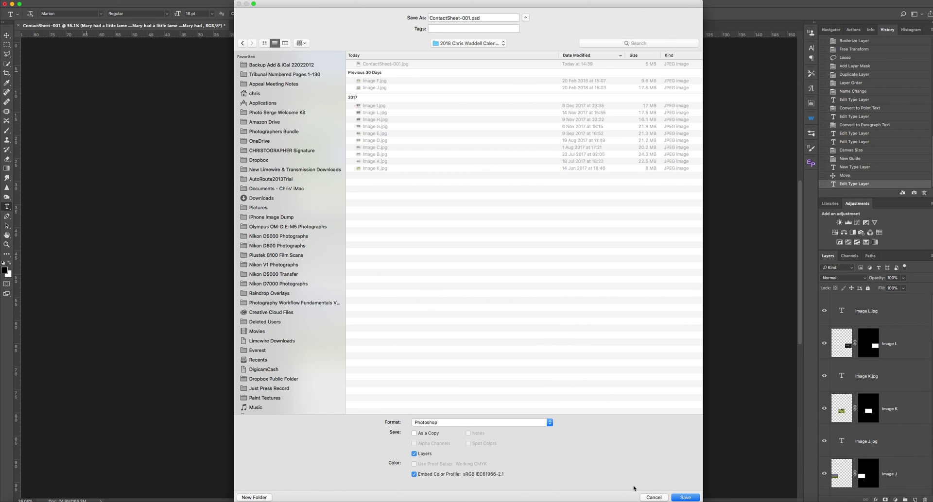
click(685, 497)
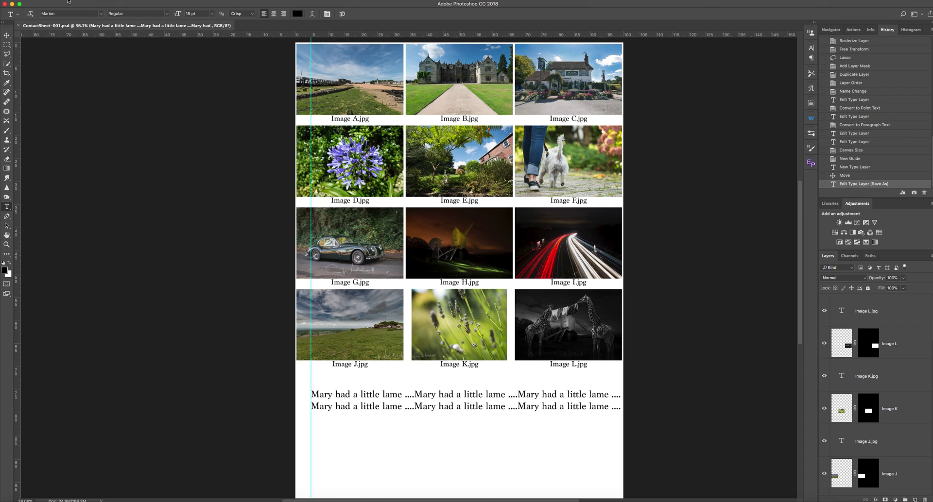
Close the ContactSheet-001.psd document tab
click(18, 25)
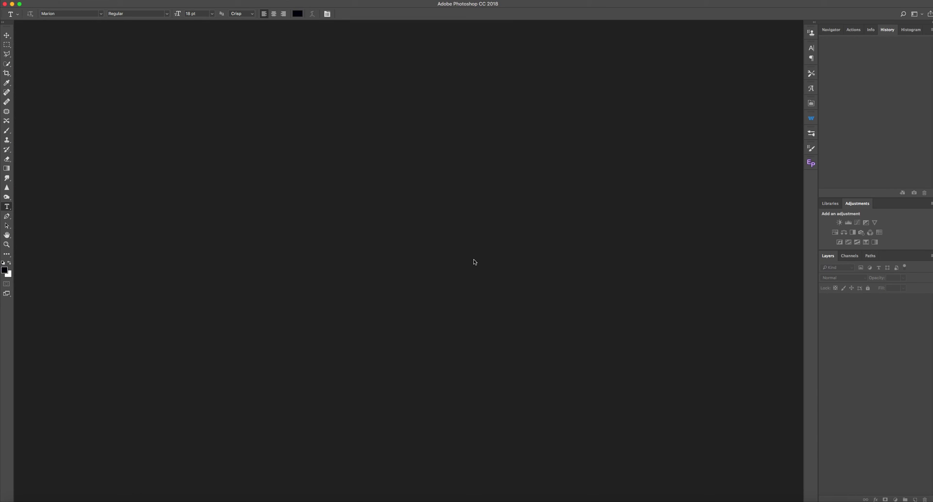